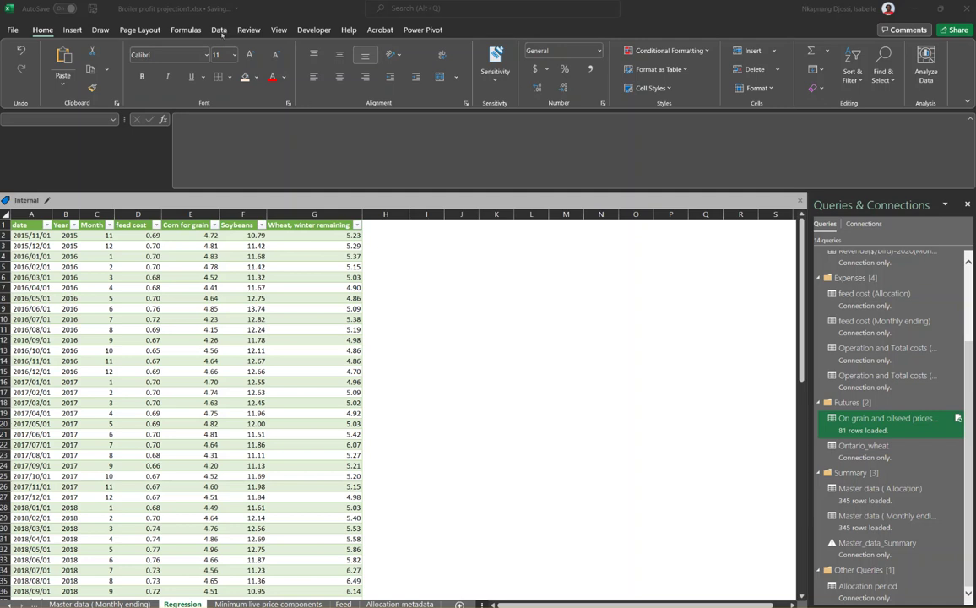
# Open the Data Analysis tools list from Excel's Data tab
pyautogui.click(704, 518)
pyautogui.click(219, 31)
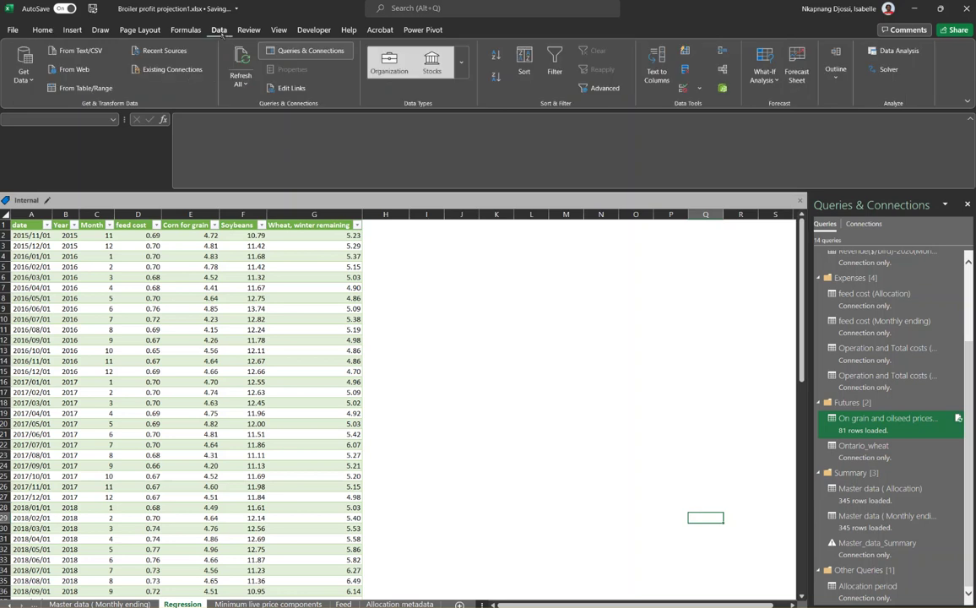
pyautogui.click(910, 50)
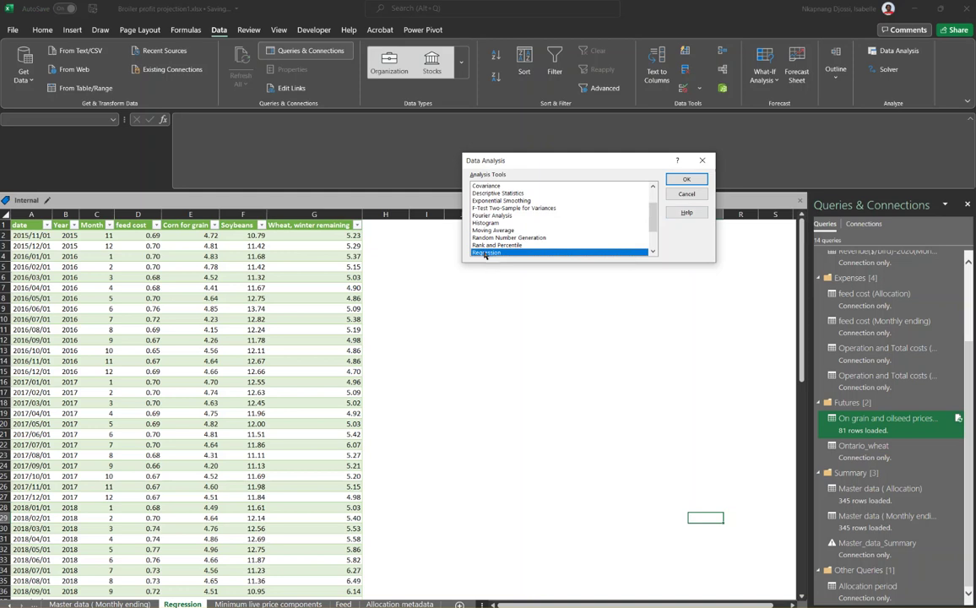
# Start Regression with Input Y Range $D:$D and Input X Range $E:$G
pyautogui.click(684, 180)
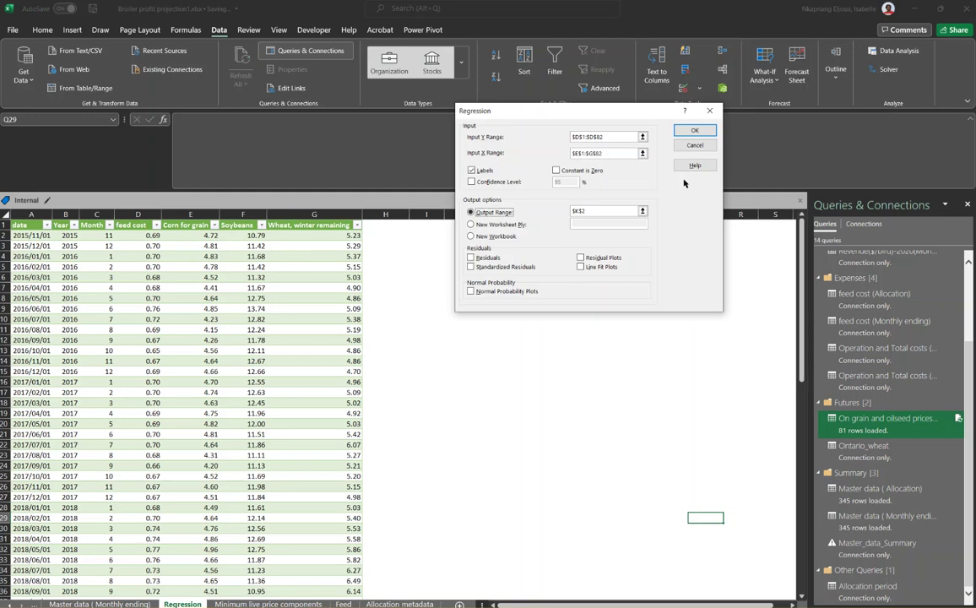
pyautogui.click(608, 136)
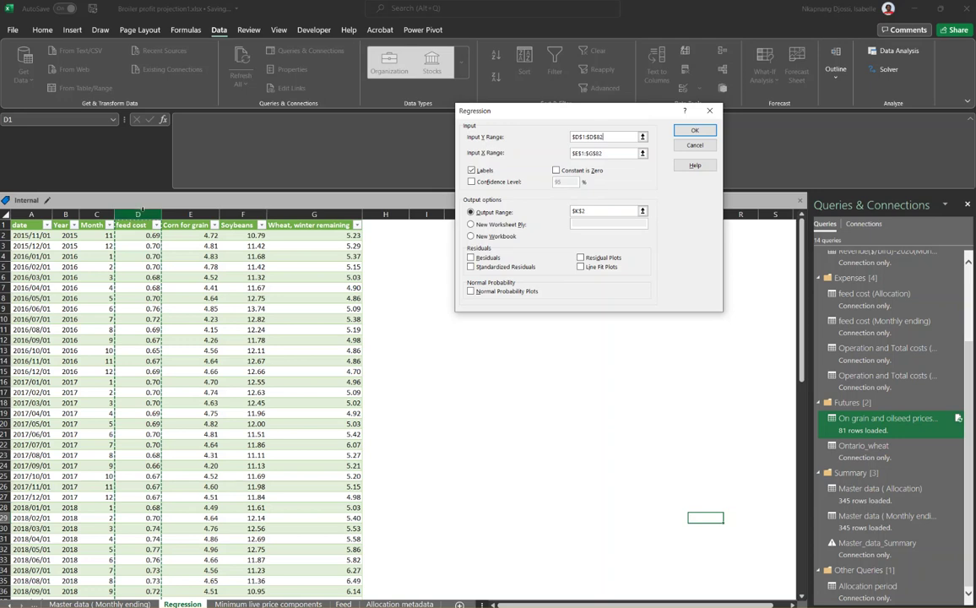
pyautogui.click(140, 210)
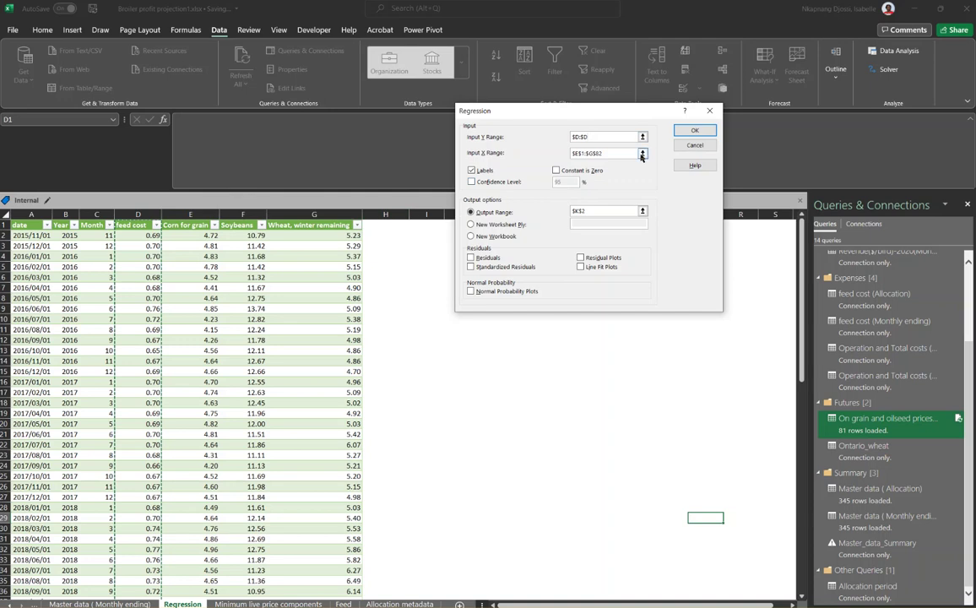
pyautogui.click(641, 152)
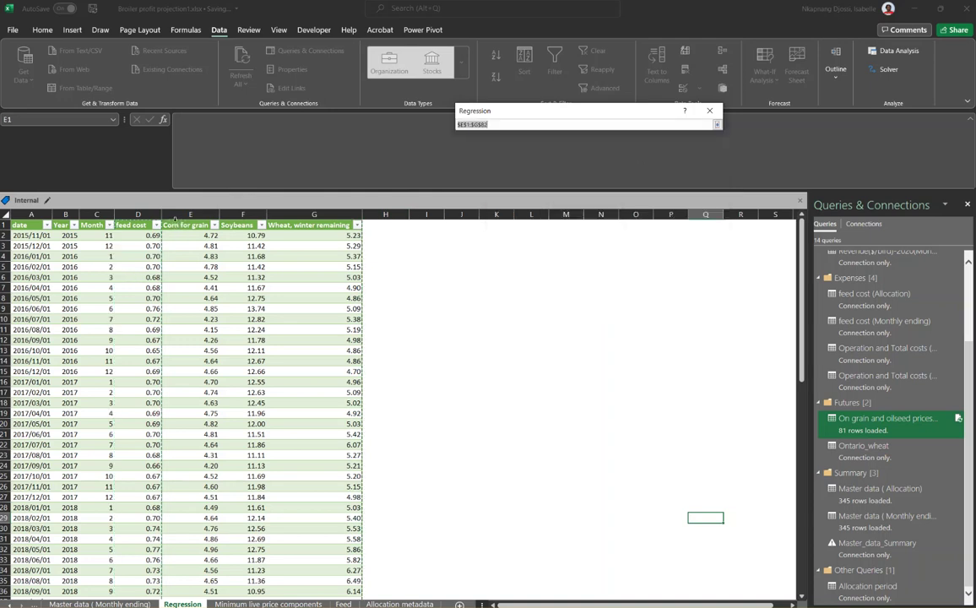
pyautogui.moveTo(243, 222); pyautogui.dragTo(339, 230)
pyautogui.click(715, 124)
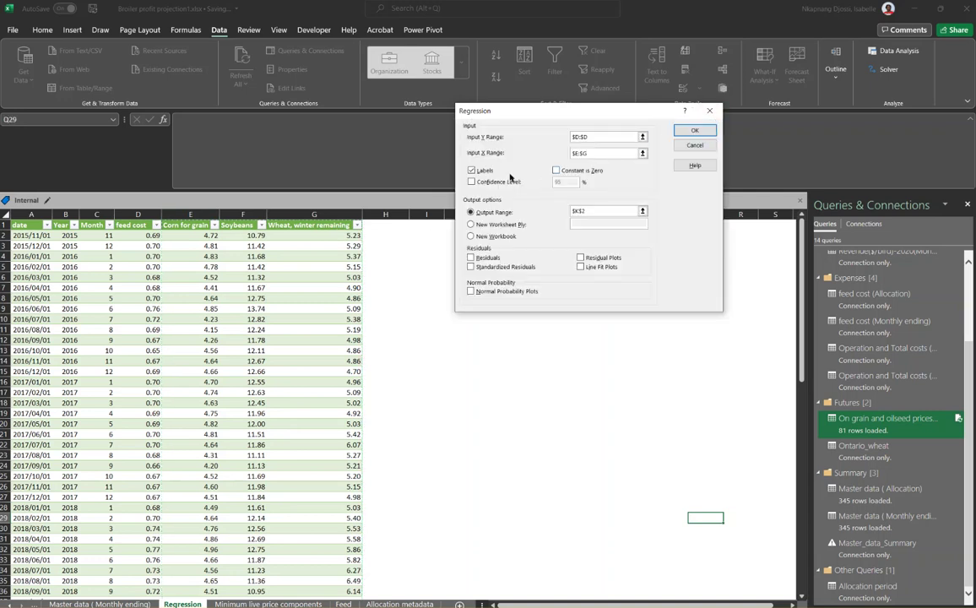
# Turn on Labels and set the Output Range to $K$2
pyautogui.click(471, 171)
pyautogui.moveTo(540, 115); pyautogui.dragTo(547, 272)
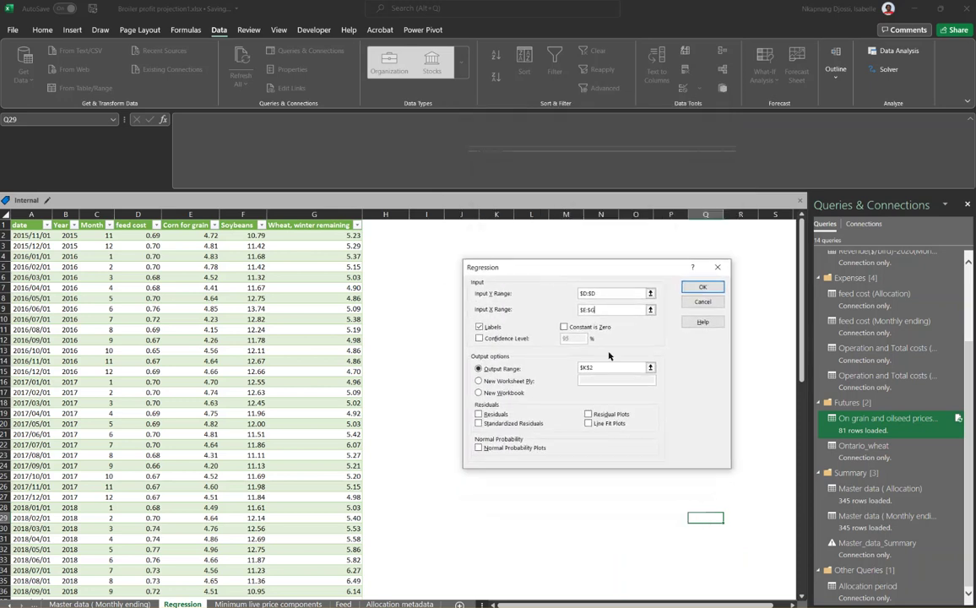
pyautogui.click(649, 368)
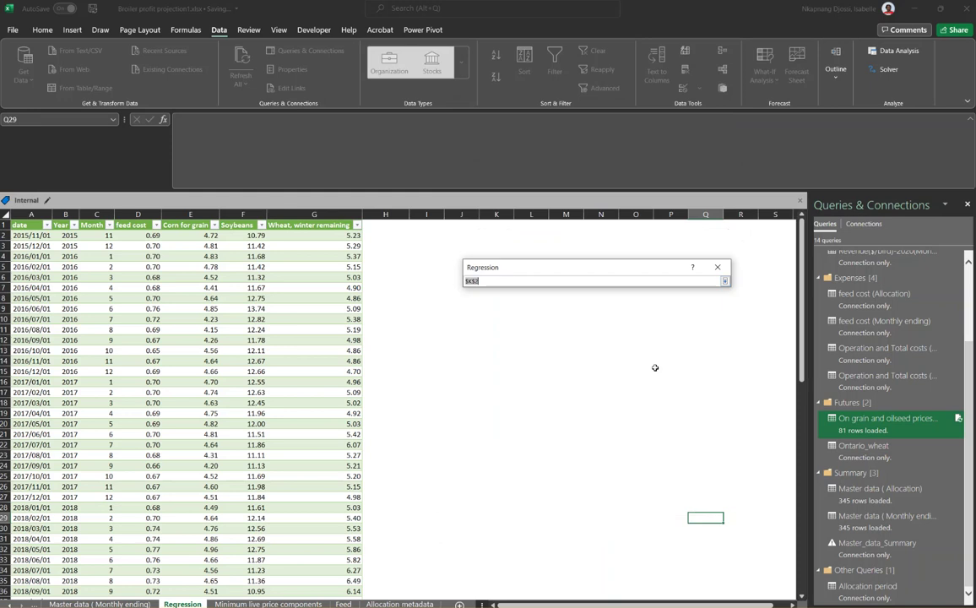
pyautogui.click(497, 244)
pyautogui.click(497, 235)
pyautogui.click(723, 281)
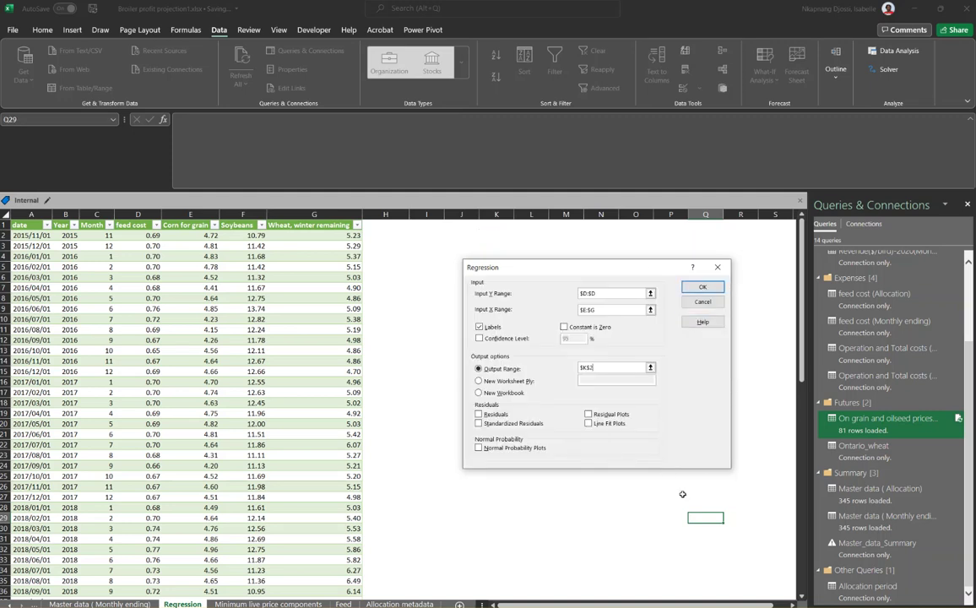
# Run the regression, dismiss the LINEST input-range error, and cancel both analysis dialogs
pyautogui.click(701, 288)
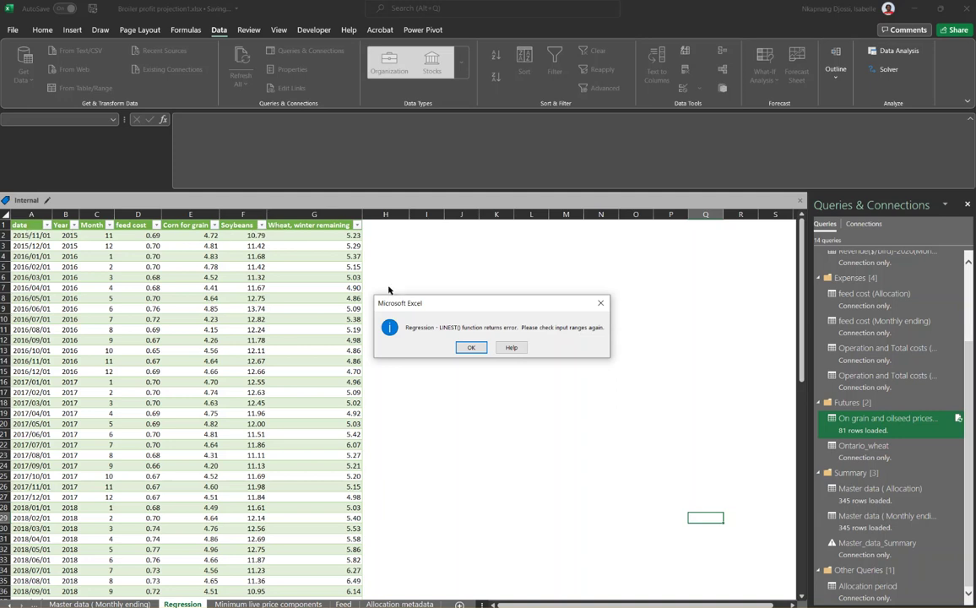
pyautogui.click(470, 350)
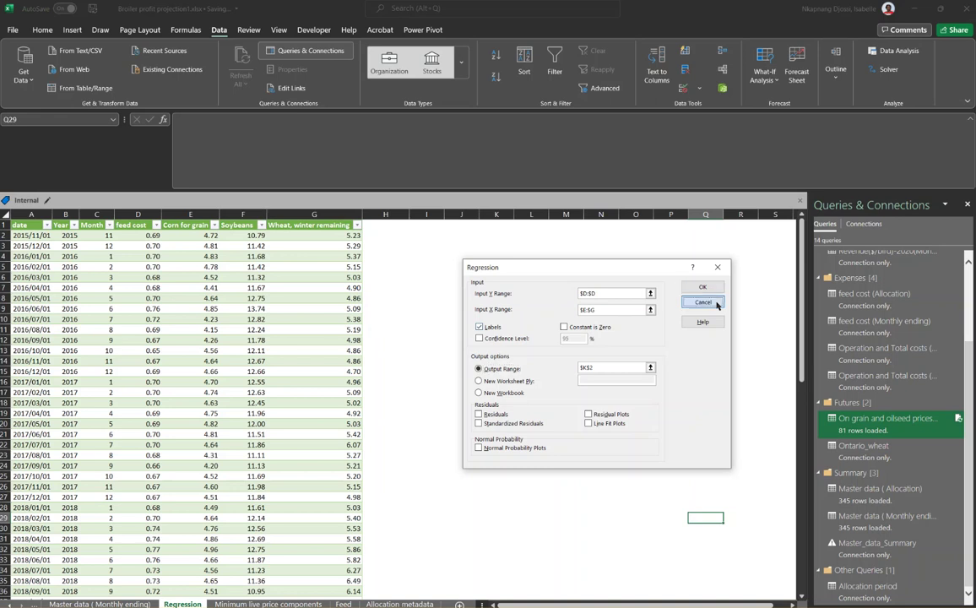
pyautogui.click(702, 271)
pyautogui.click(694, 351)
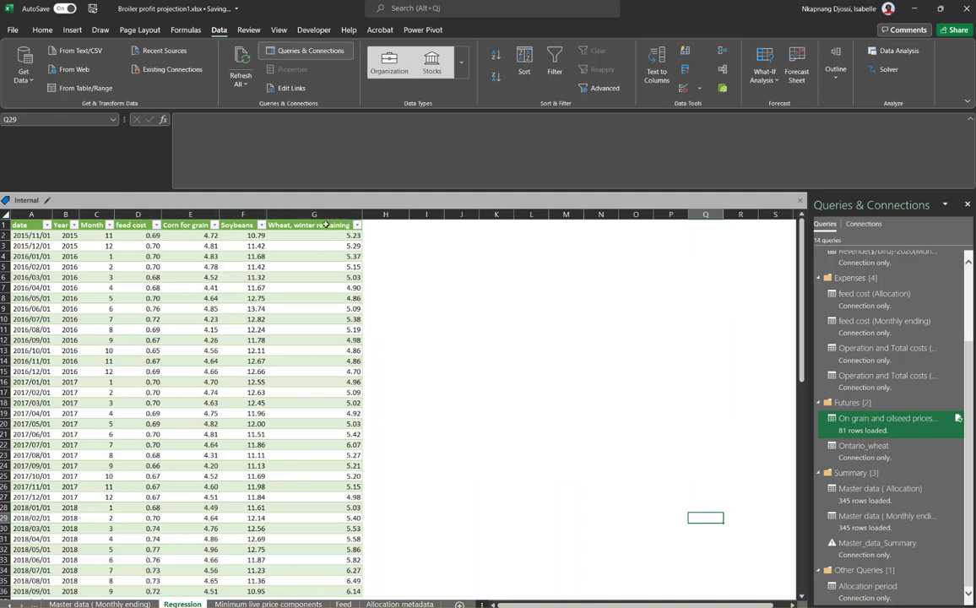
pyautogui.click(156, 225)
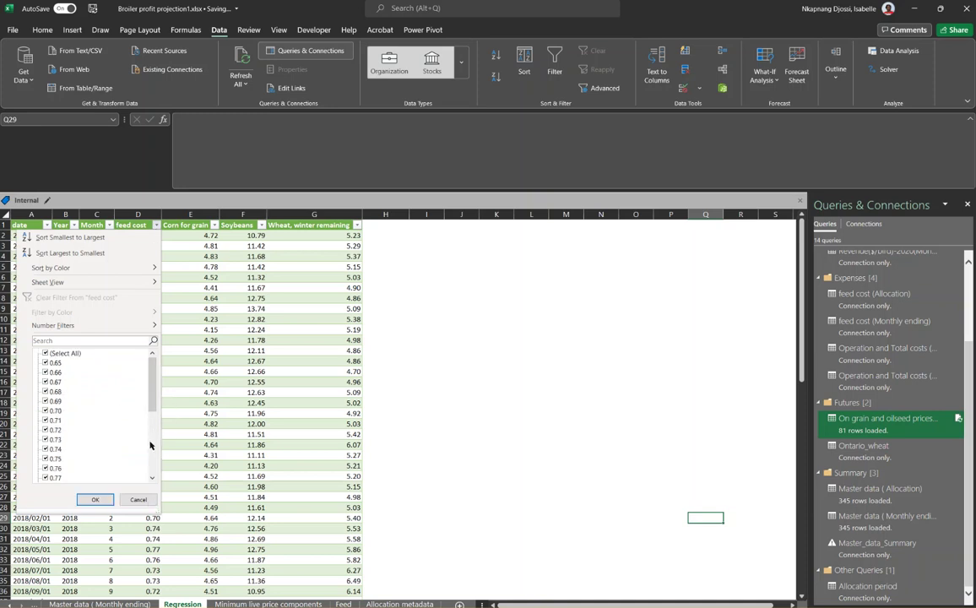
pyautogui.scroll(-5, 153, 409)
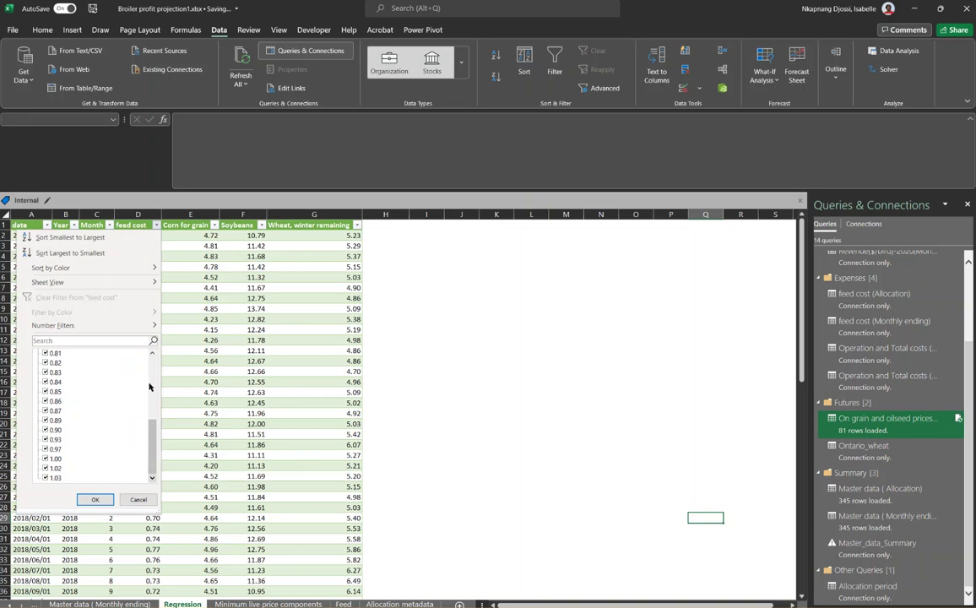
pyautogui.moveTo(154, 431); pyautogui.dragTo(155, 341)
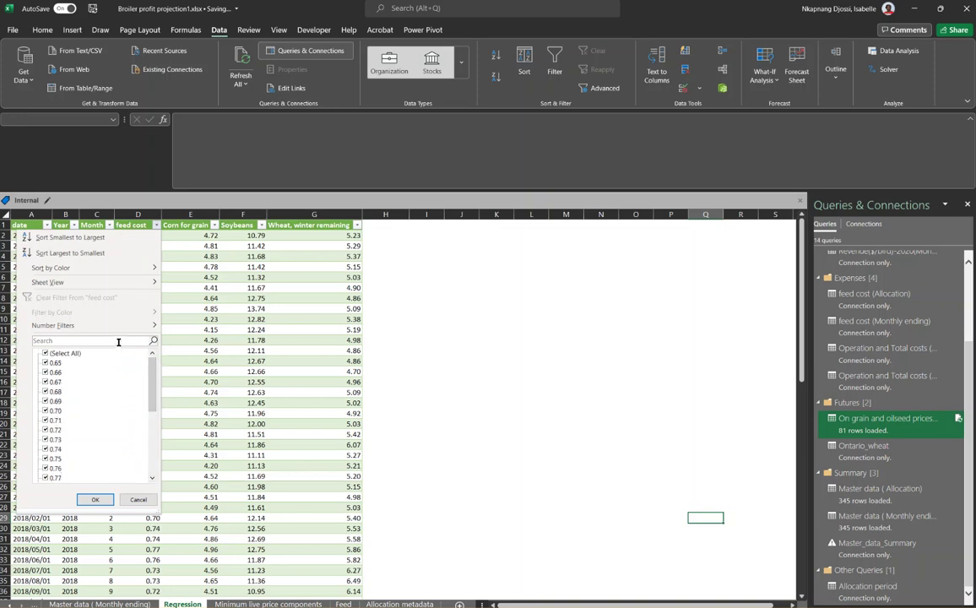
pyautogui.scroll(-5, 57, 396)
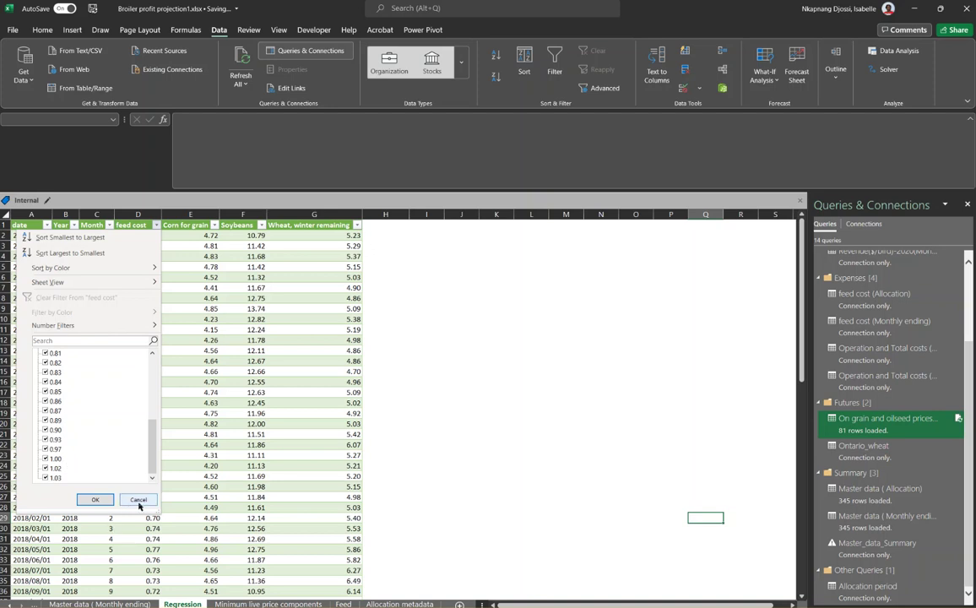
pyautogui.click(139, 499)
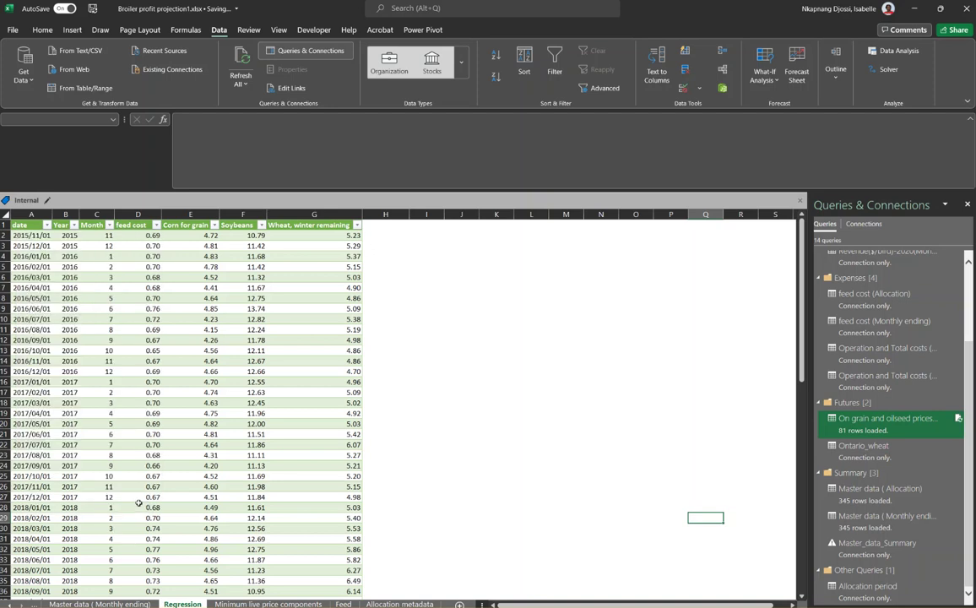
pyautogui.click(213, 226)
pyautogui.scroll(-10, 143, 447)
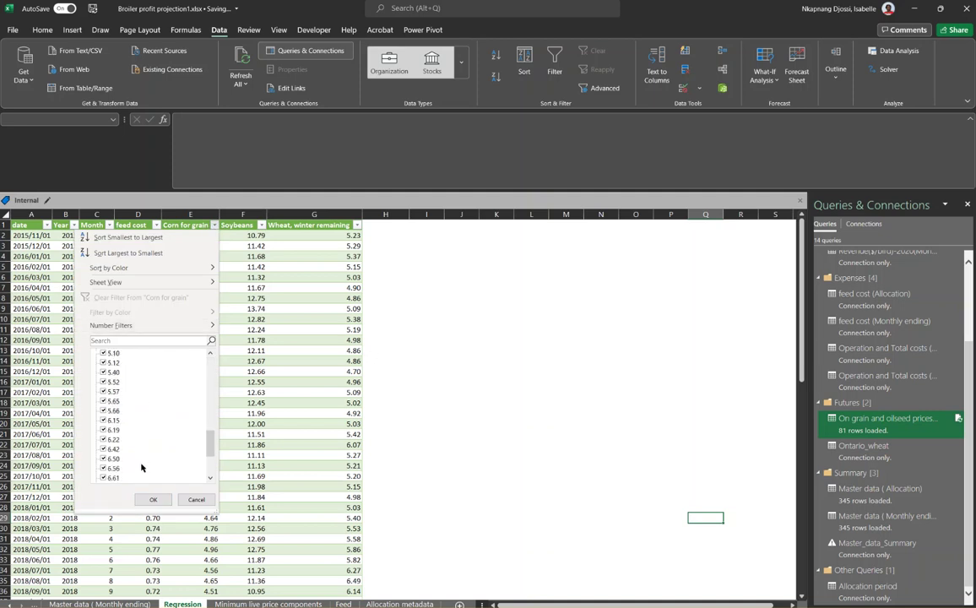
pyautogui.scroll(-3, 141, 467)
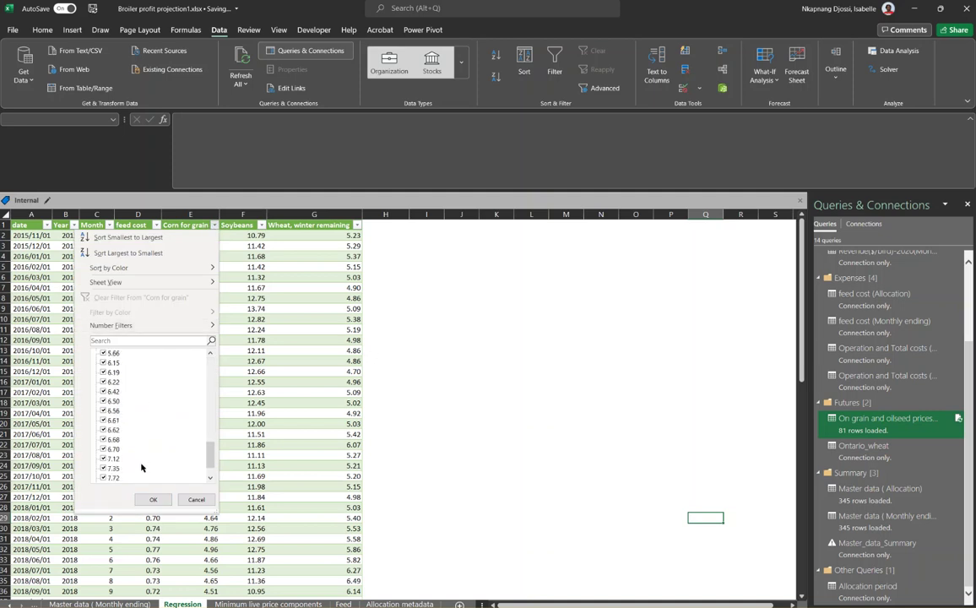
pyautogui.click(196, 499)
pyautogui.click(260, 225)
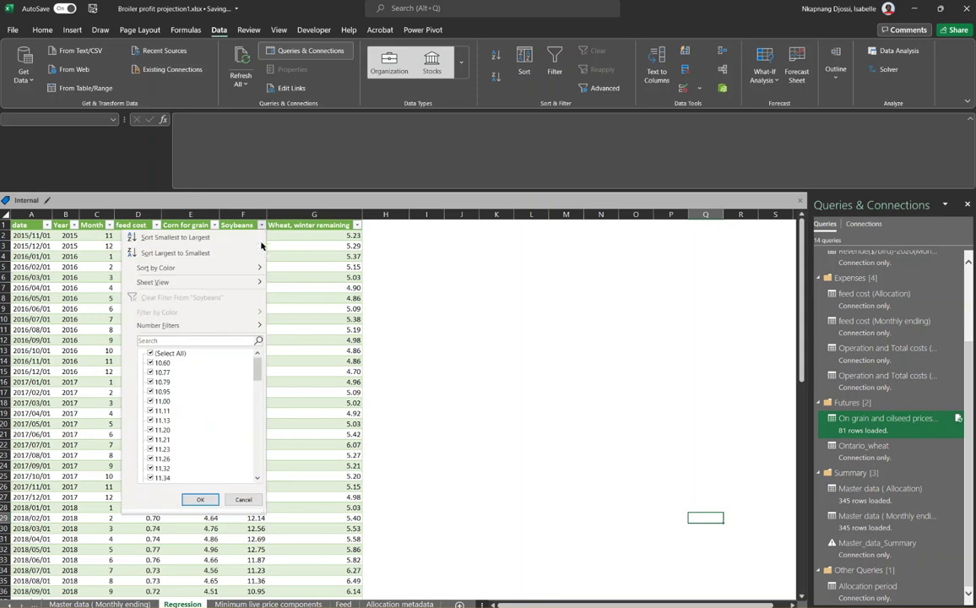
pyautogui.scroll(-10, 215, 434)
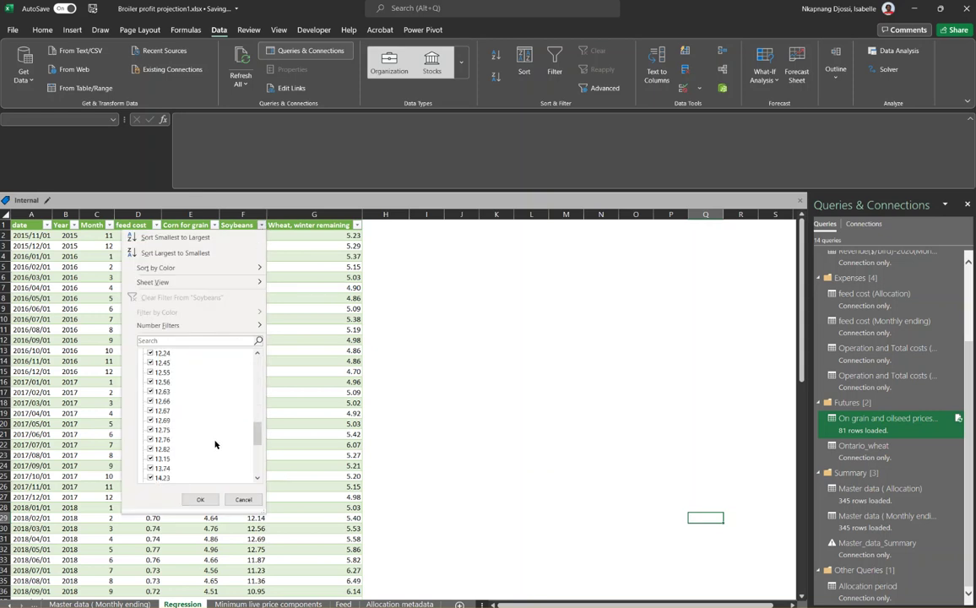
pyautogui.scroll(-5, 214, 444)
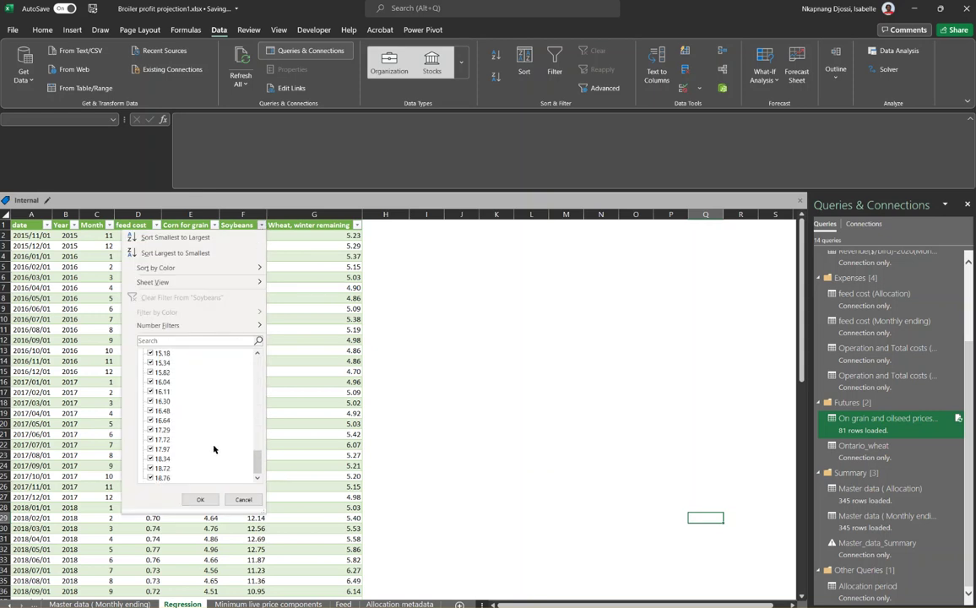
pyautogui.click(243, 500)
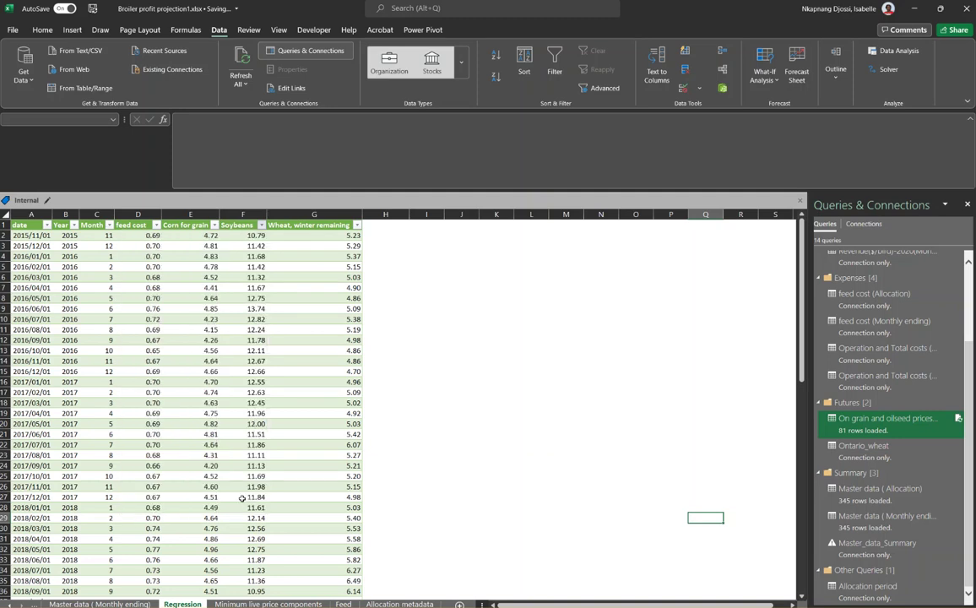
pyautogui.click(257, 403)
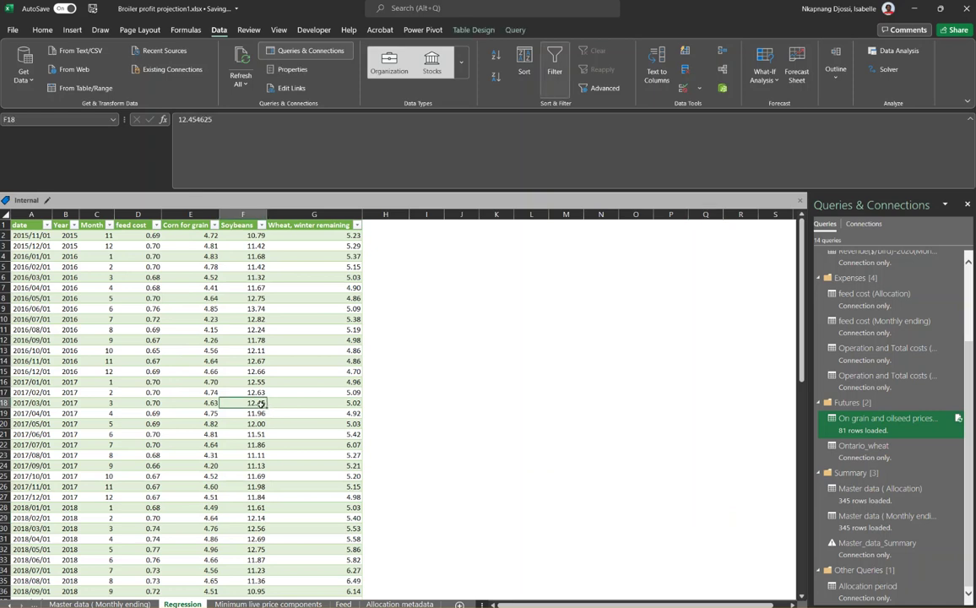
pyautogui.write('1')
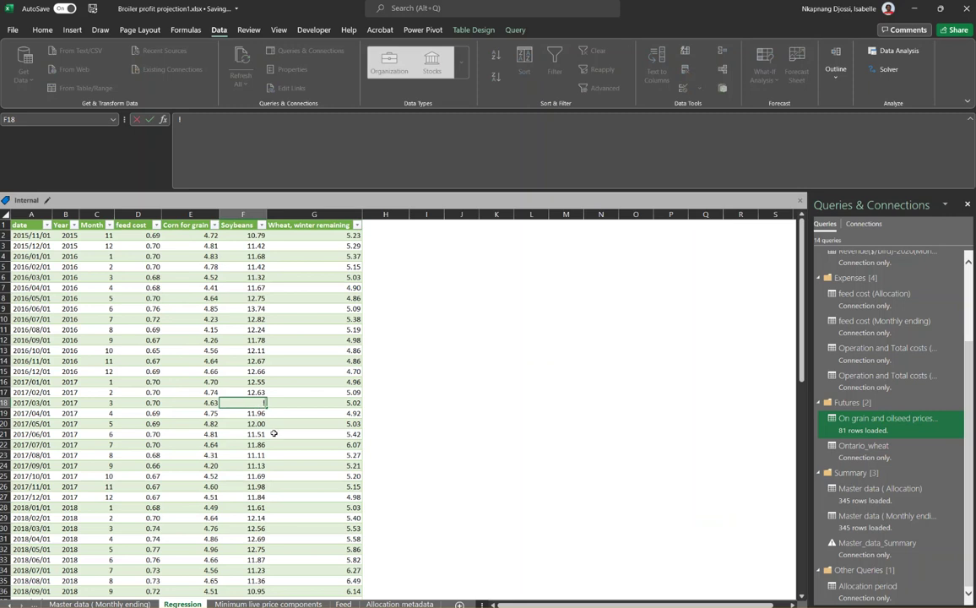
pyautogui.press('Escape')
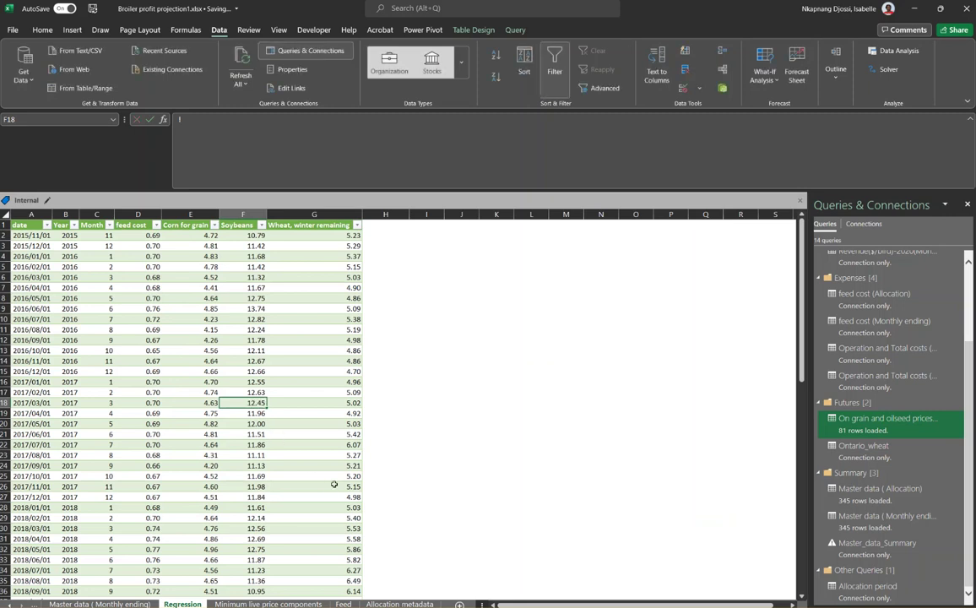
pyautogui.click(357, 226)
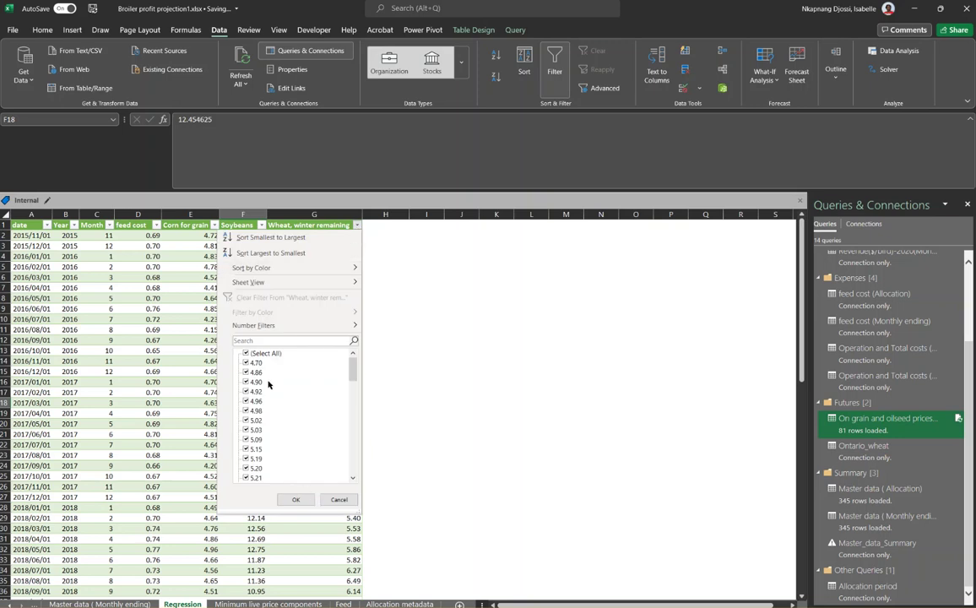
pyautogui.scroll(-5, 272, 430)
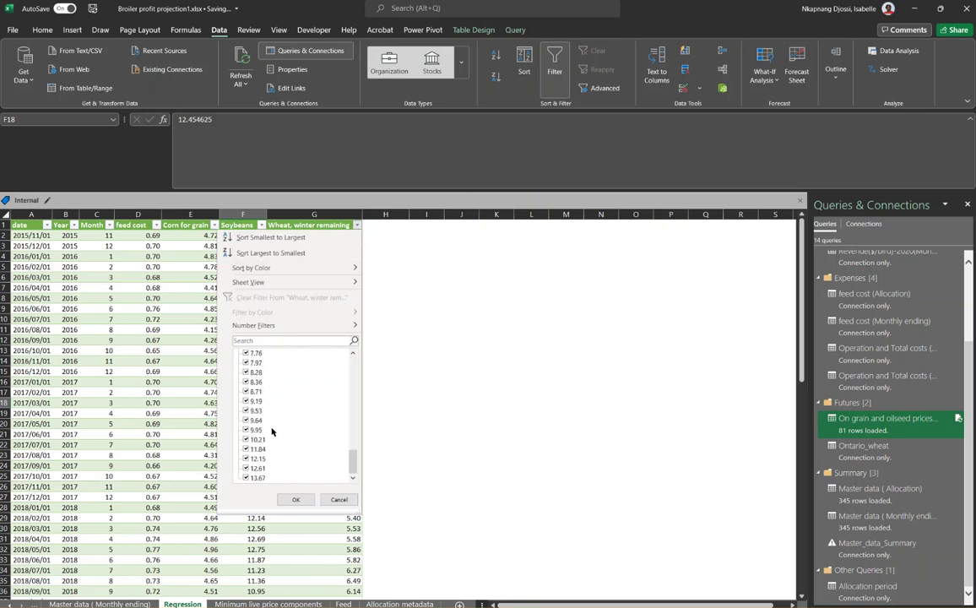
pyautogui.click(339, 499)
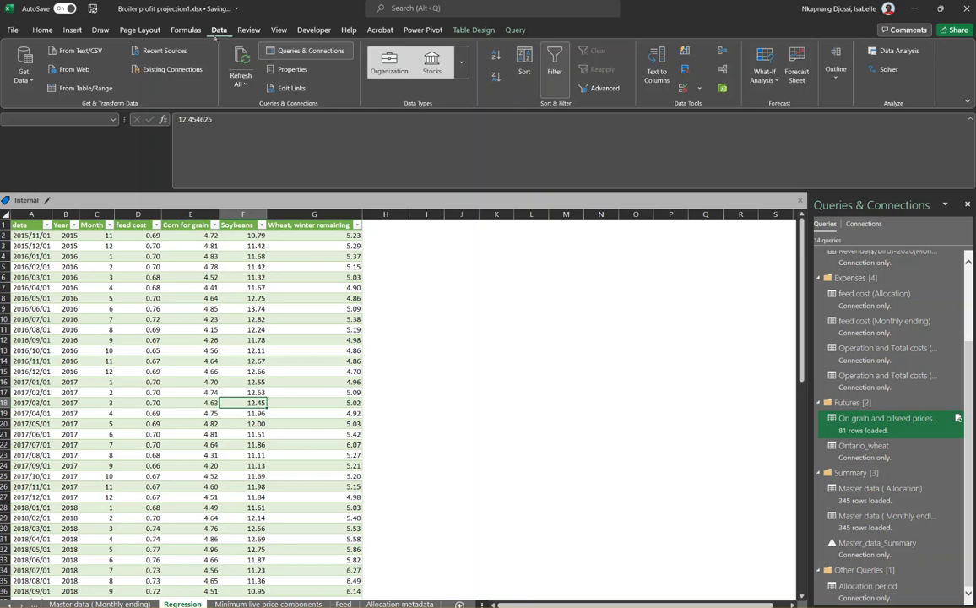
# Reopen the Regression dialog with its previous settings from Data Analysis
pyautogui.click(900, 51)
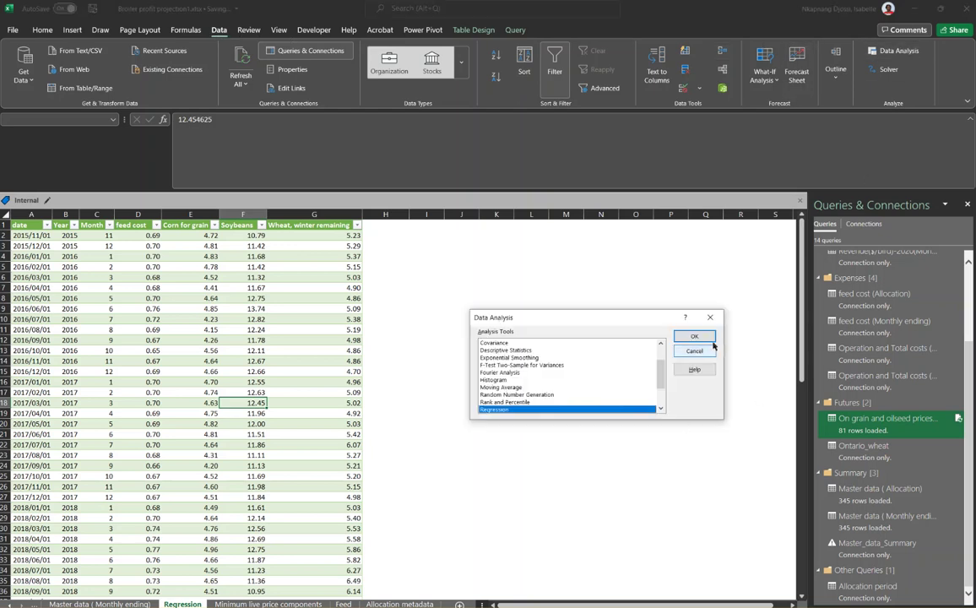
pyautogui.click(701, 336)
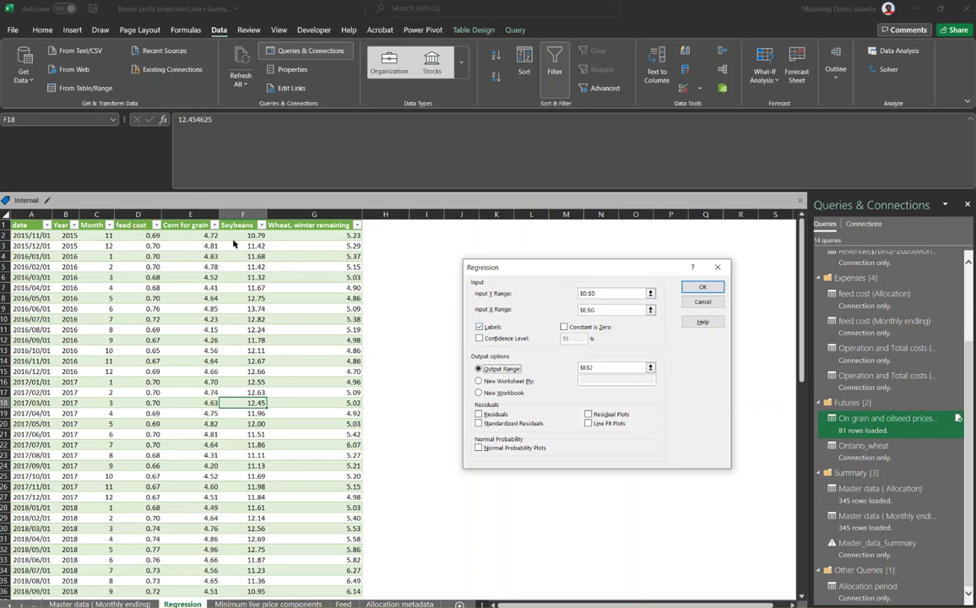
pyautogui.click(589, 292)
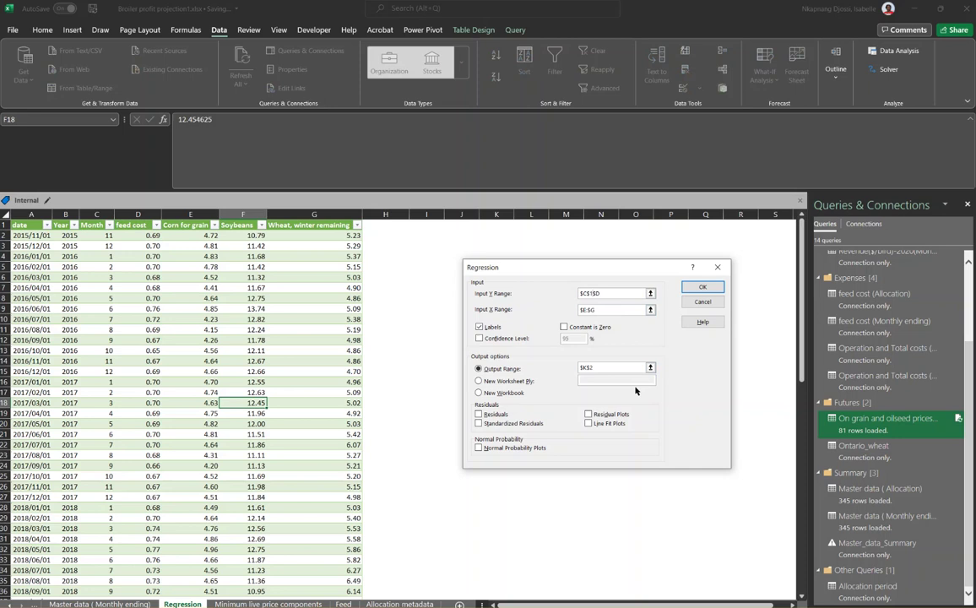
pyautogui.press('Escape')
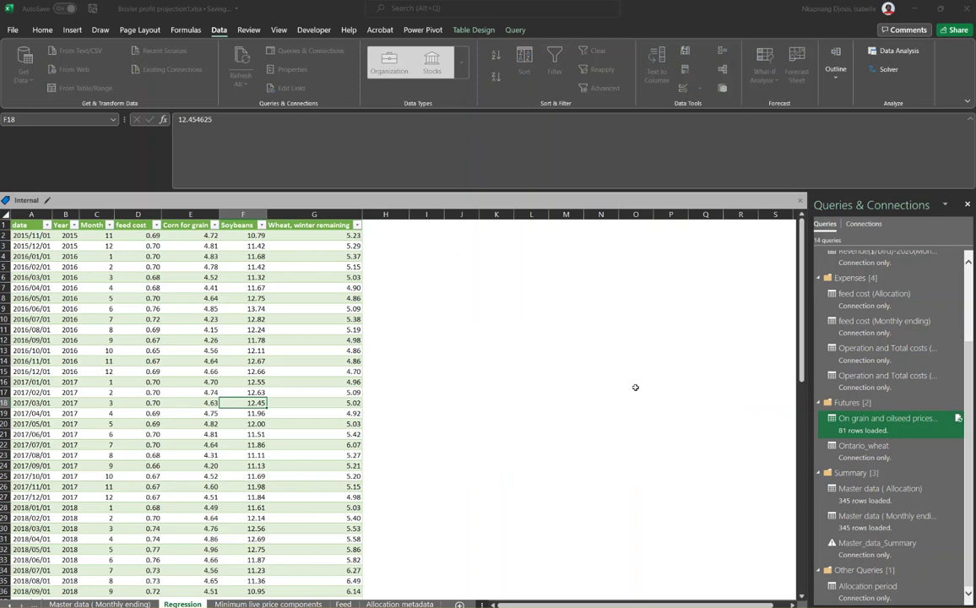
pyautogui.click(699, 338)
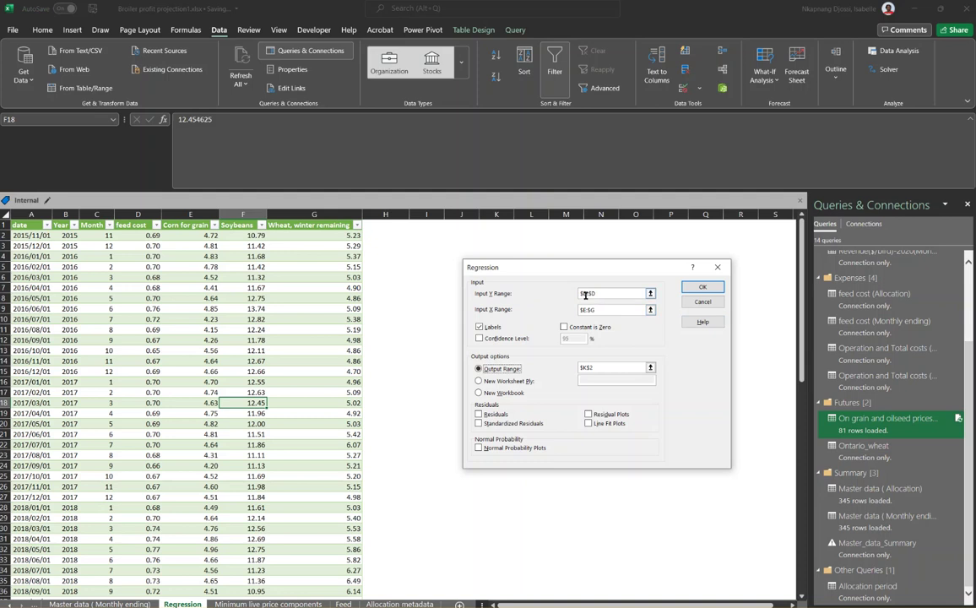
# Limit the ranges to rows 1-82: Y $D1:$D82 and X $E1:$G82
pyautogui.press('Left')
pyautogui.press('Left')
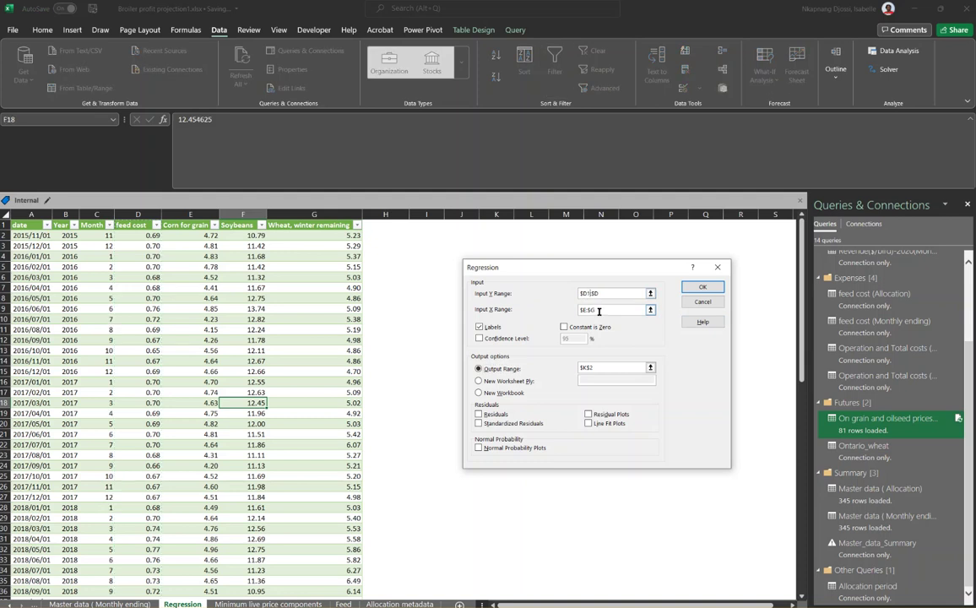
pyautogui.scroll(-19, 194, 405)
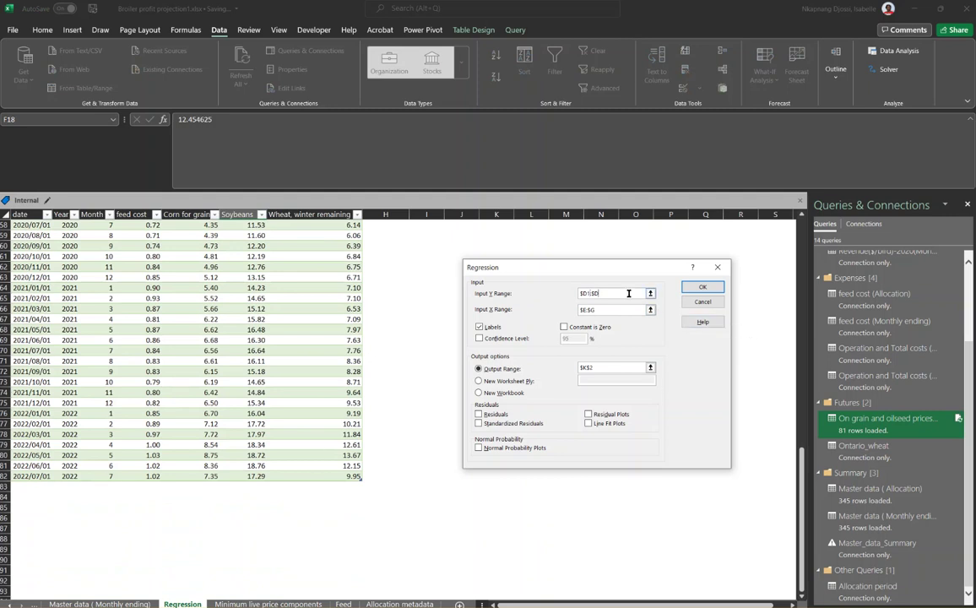
pyautogui.write('82')
pyautogui.click(582, 311)
pyautogui.write('82')
# Run the regression and view the SUMMARY OUTPUT at K2 (R Square 0.839551, 81 observations)
pyautogui.click(697, 286)
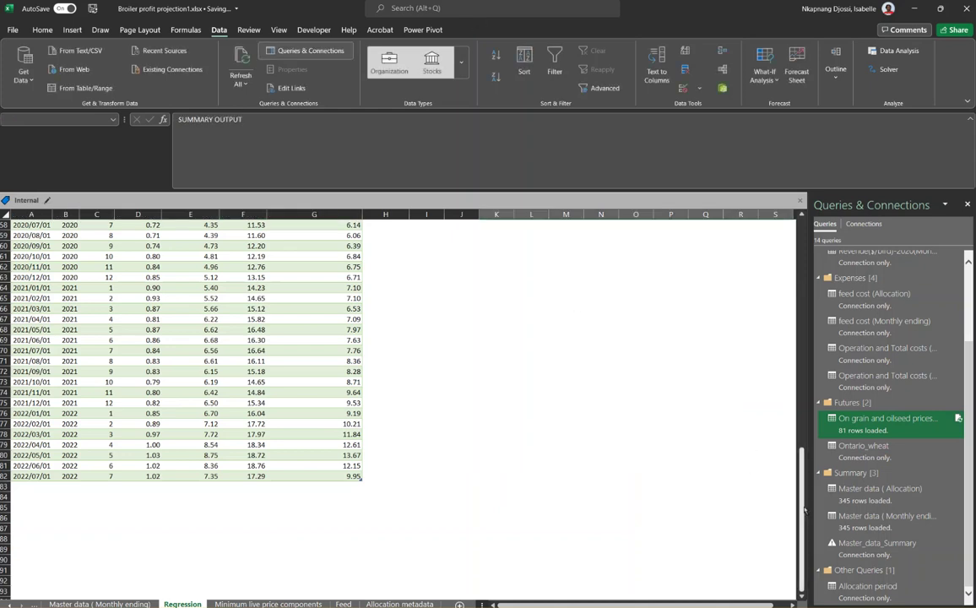
pyautogui.scroll(15, 724, 507)
pyautogui.scroll(4, 724, 506)
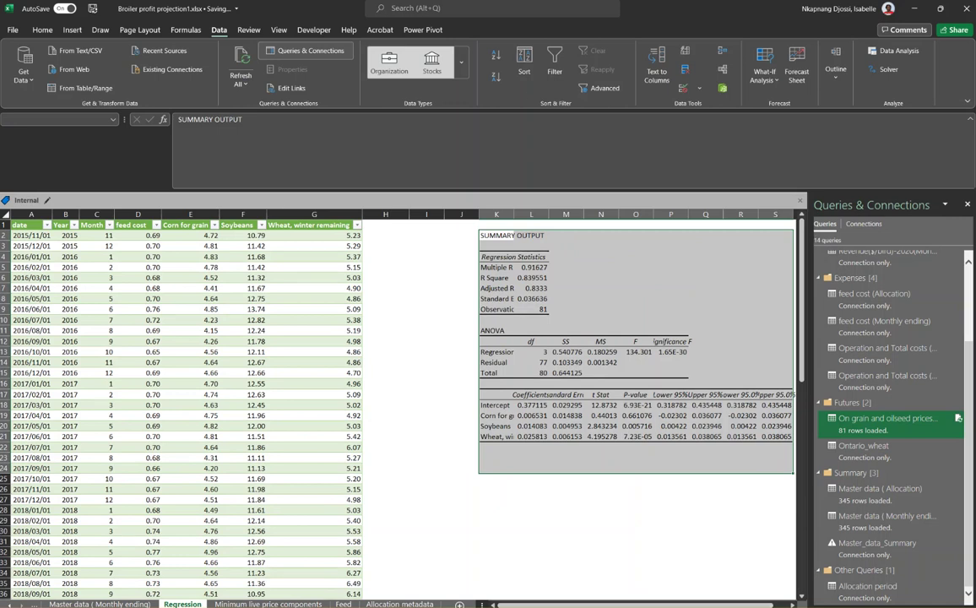
pyautogui.moveTo(628, 605); pyautogui.dragTo(648, 605)
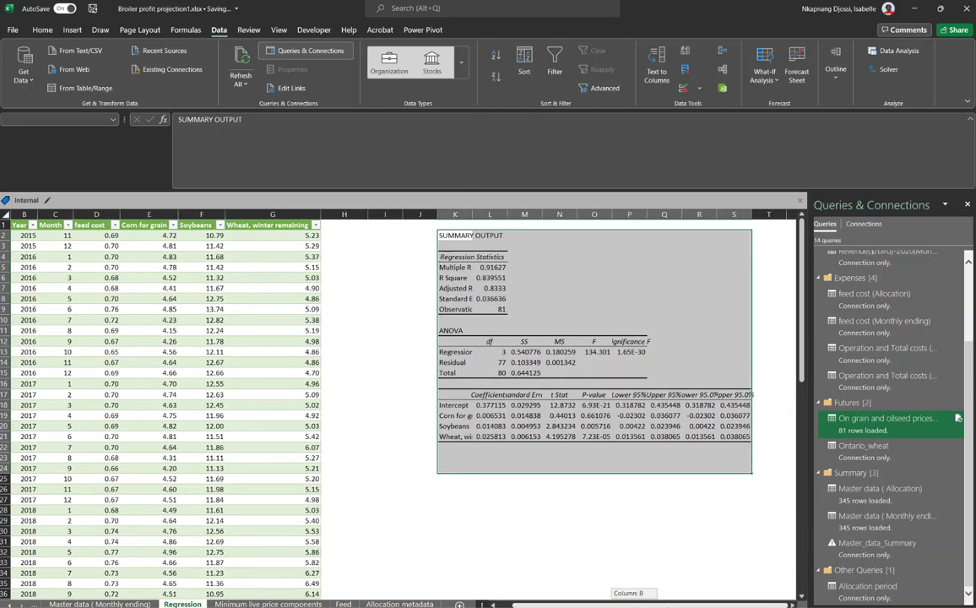